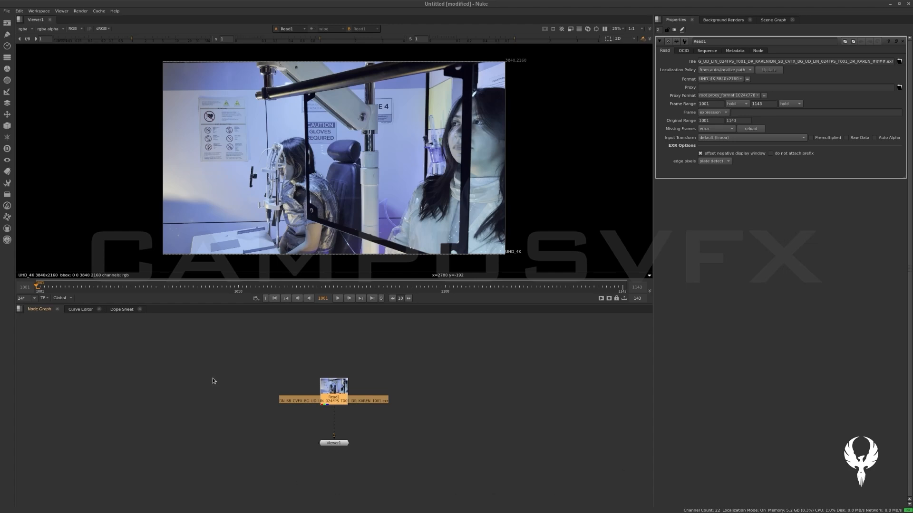
Open the project settings and compare their frame range with the Read node's, and check the frame rate
left_click(213, 379)
key("s")
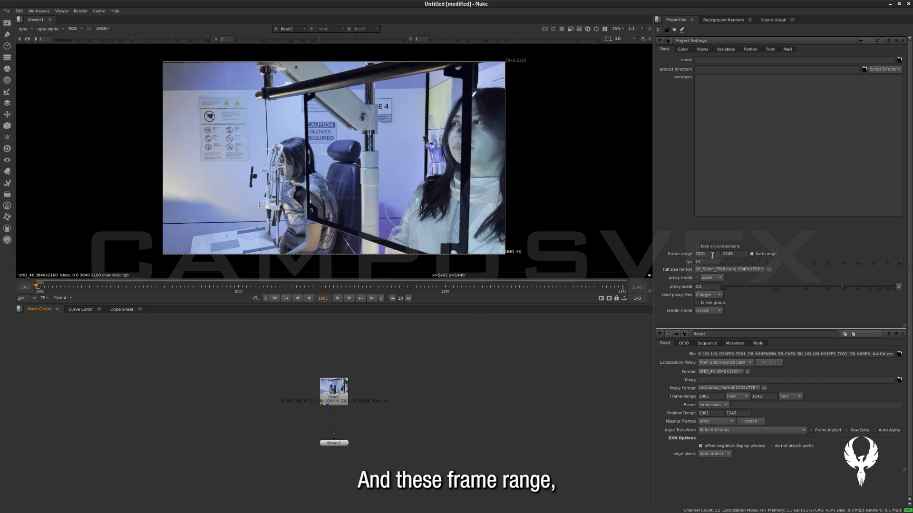
double_click(701, 397)
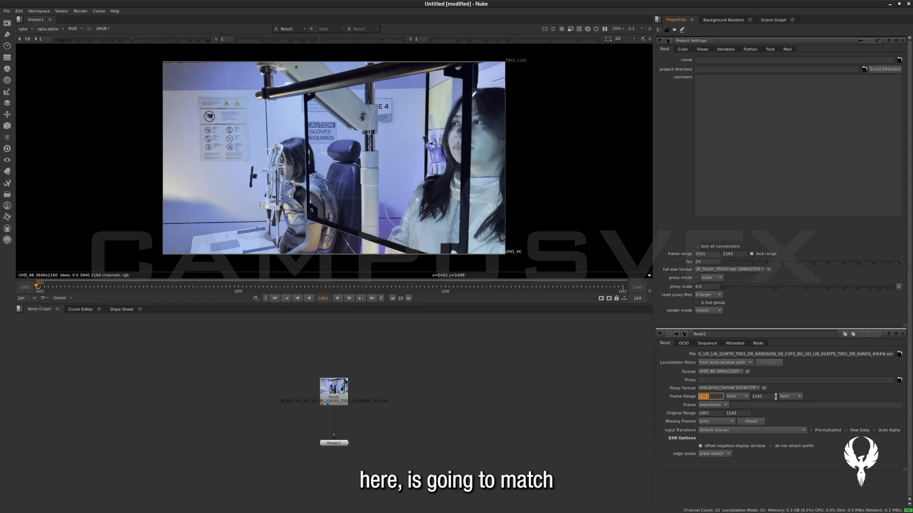
left_click_drag(770, 396, 752, 397)
left_click(712, 397)
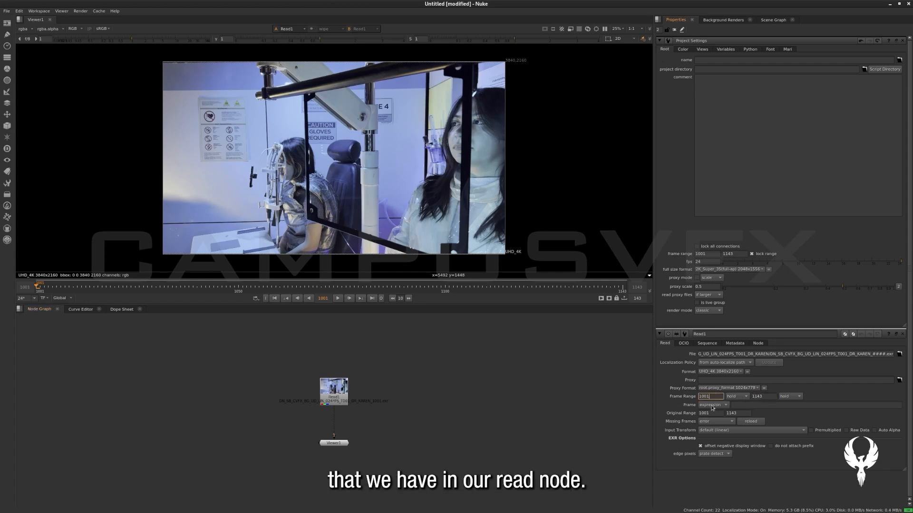
left_click(696, 262)
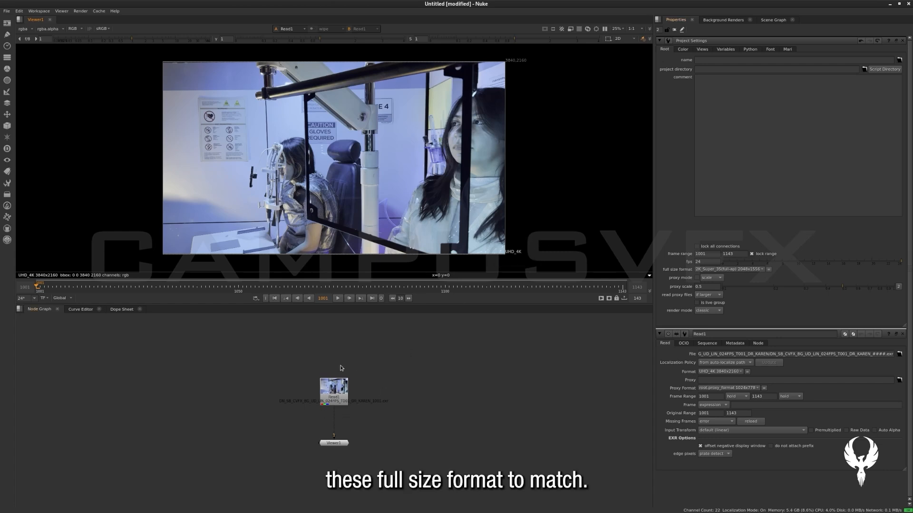
Set the project's full size format to UHD_4K 3840x2160 to match the footage
left_click(760, 270)
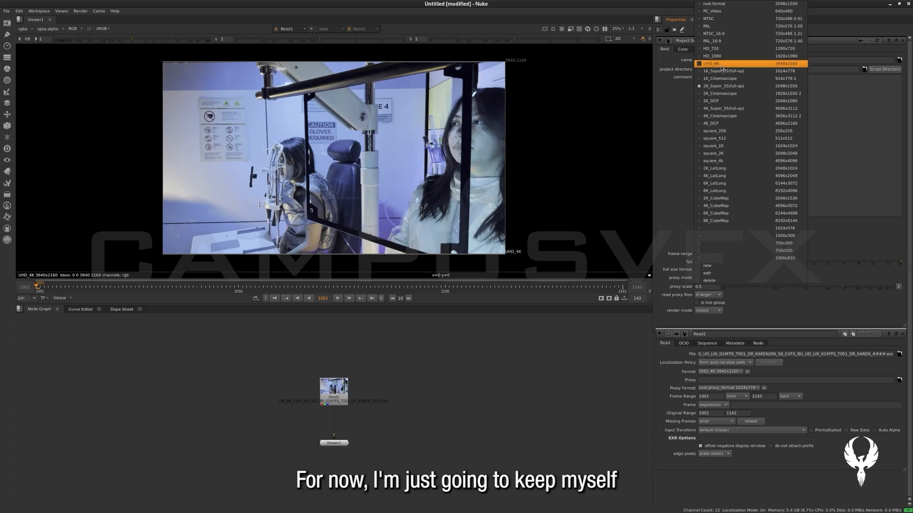
left_click(711, 64)
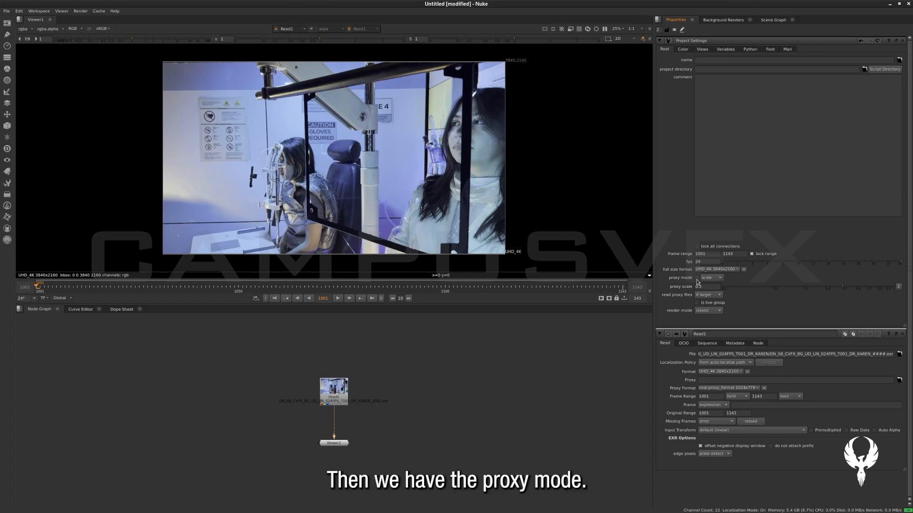
Try the format proxy mode, return it to scale, and keep the render mode at classic
left_click(713, 279)
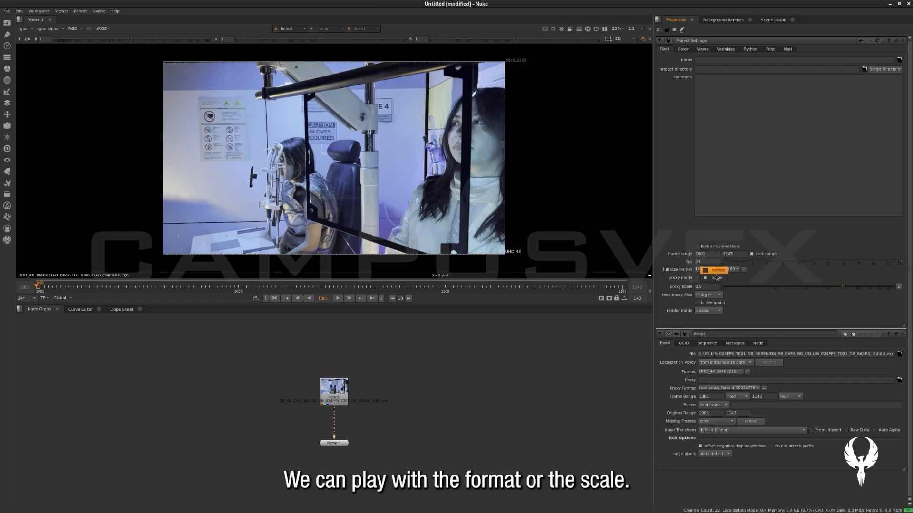
left_click(716, 280)
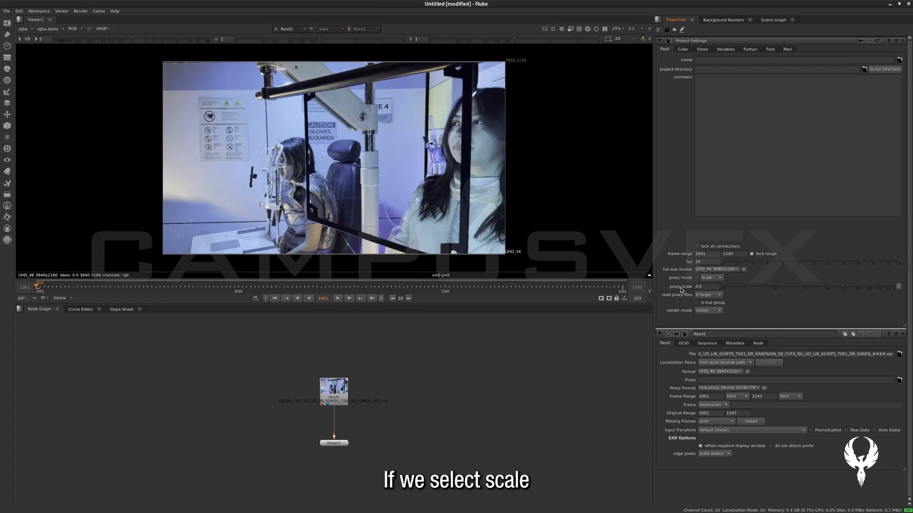
left_click(710, 278)
left_click(708, 269)
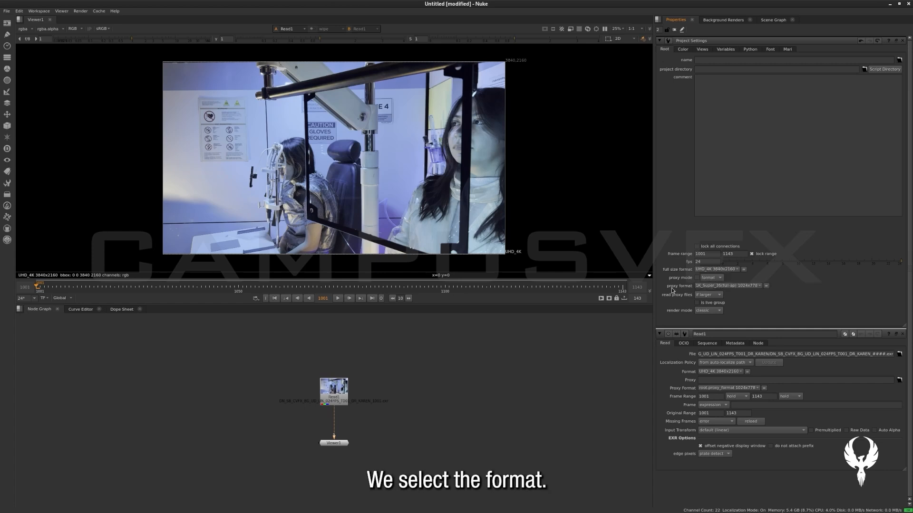
left_click(719, 280)
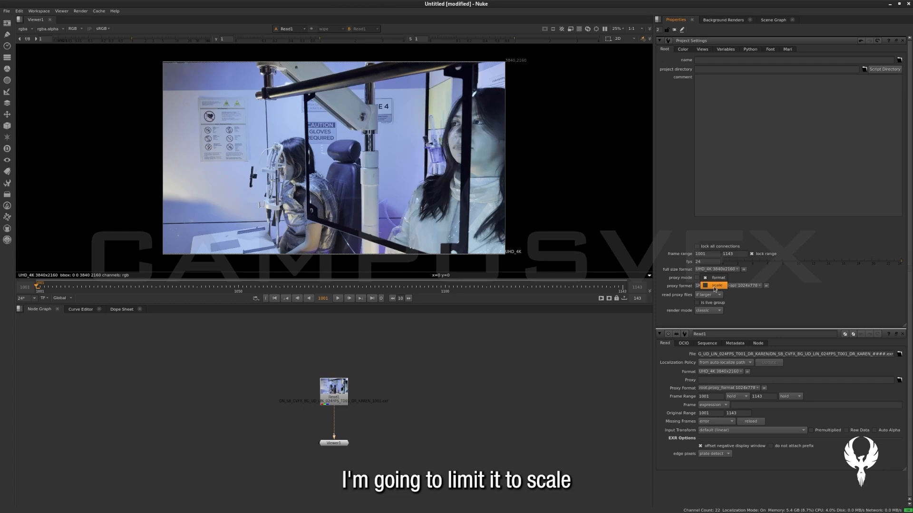
left_click(714, 286)
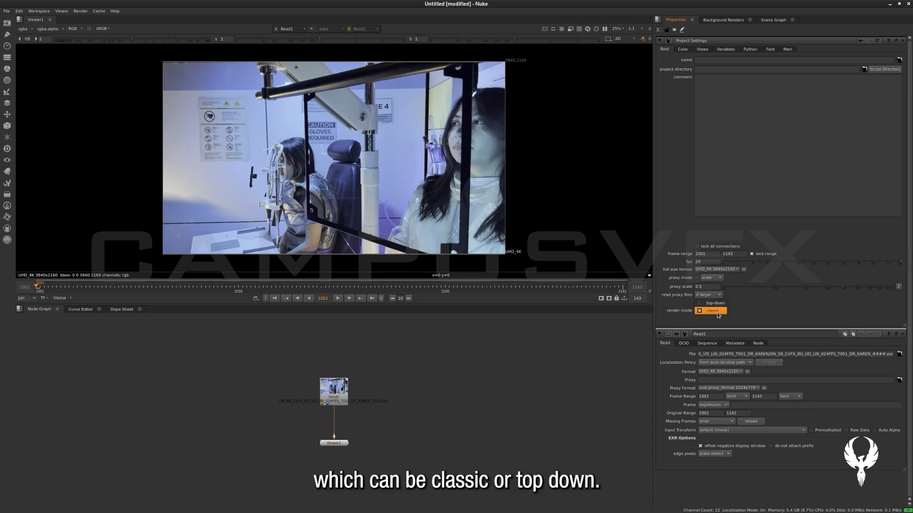
left_click(717, 311)
left_click(715, 312)
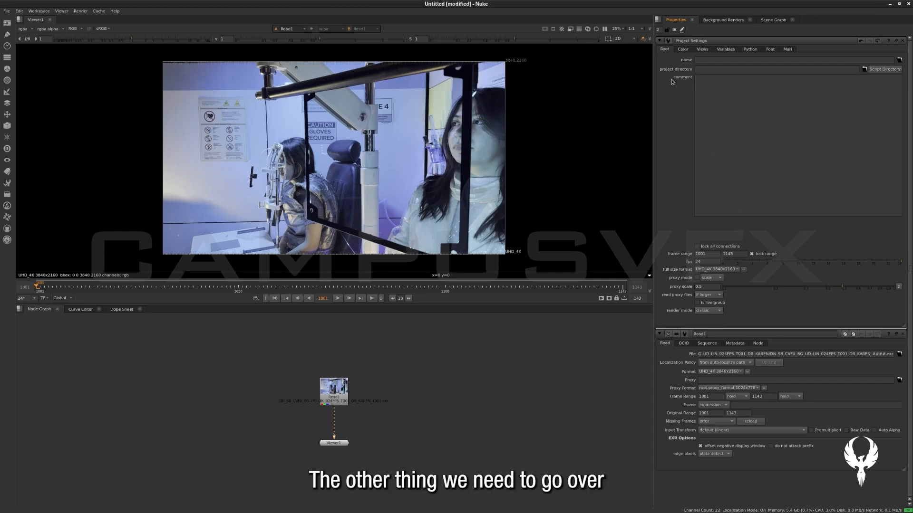
Review the project's color, views, variables, Python, font and Mari settings, and return to the general root settings
left_click(683, 49)
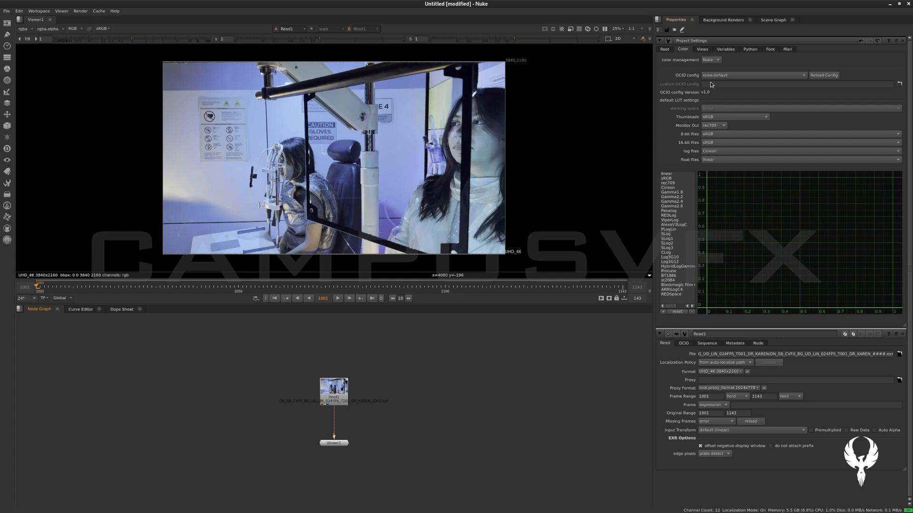
left_click(702, 49)
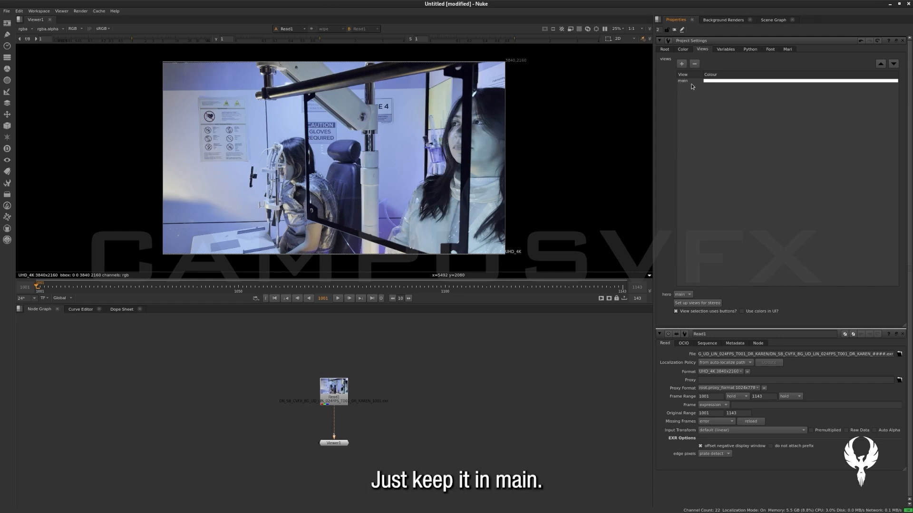
left_click(726, 50)
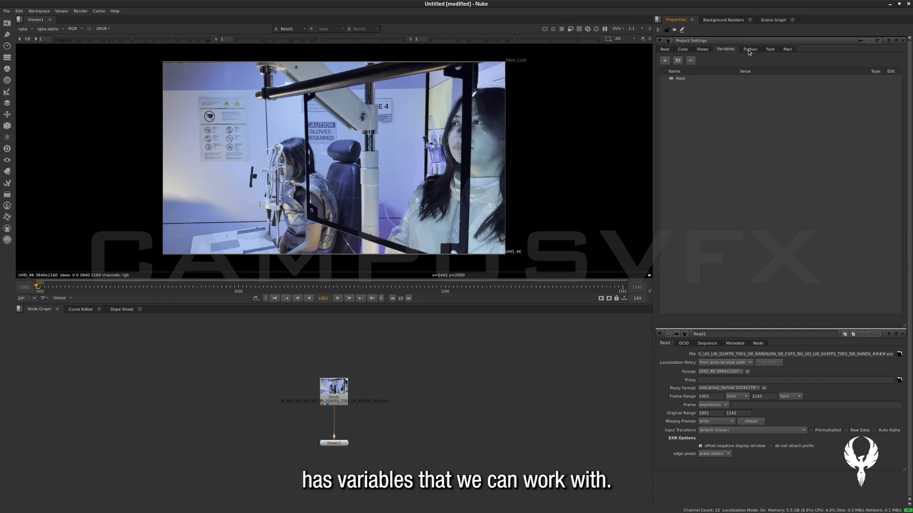
left_click(750, 50)
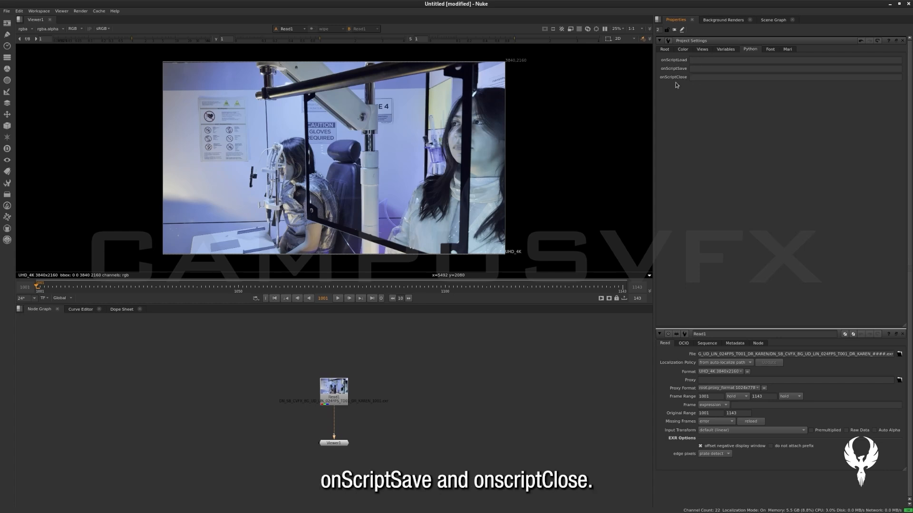
left_click(771, 50)
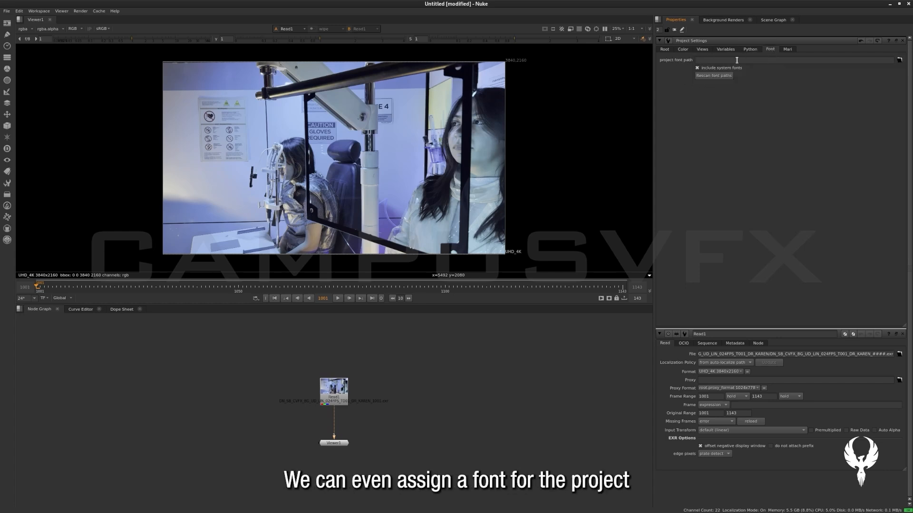
left_click(788, 49)
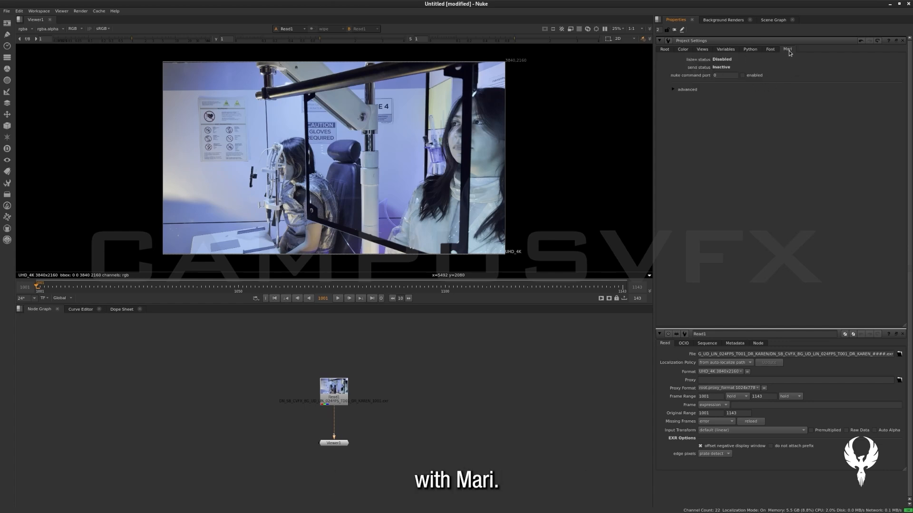
left_click(666, 51)
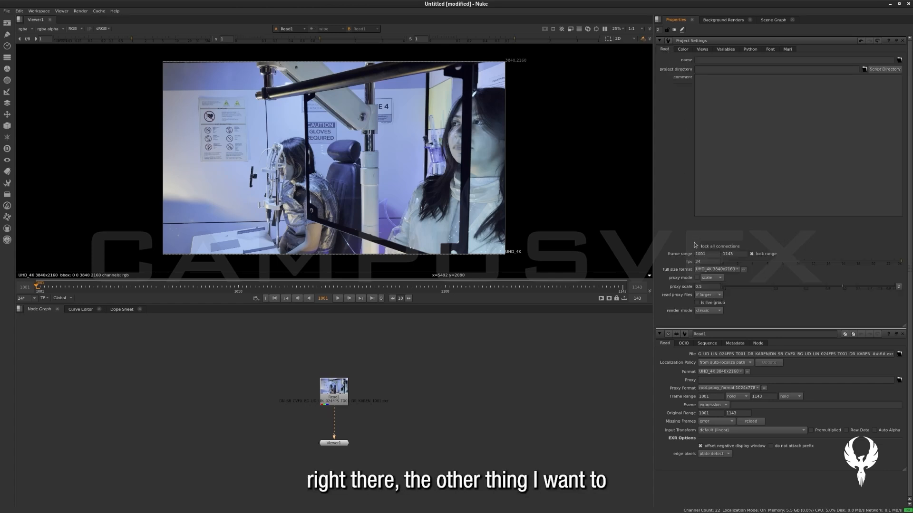
Save the comp in FILMMAKERS/SCREEN BURN IN/NUKE FILES/SCRIPTS, naming it SB_CVFX_ followed by the artist's first name and _v01
left_click(6, 11)
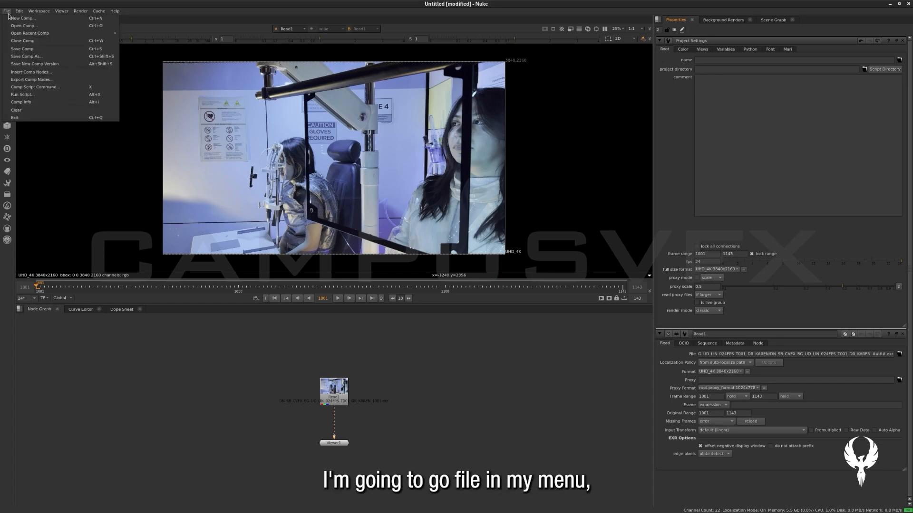
left_click(43, 50)
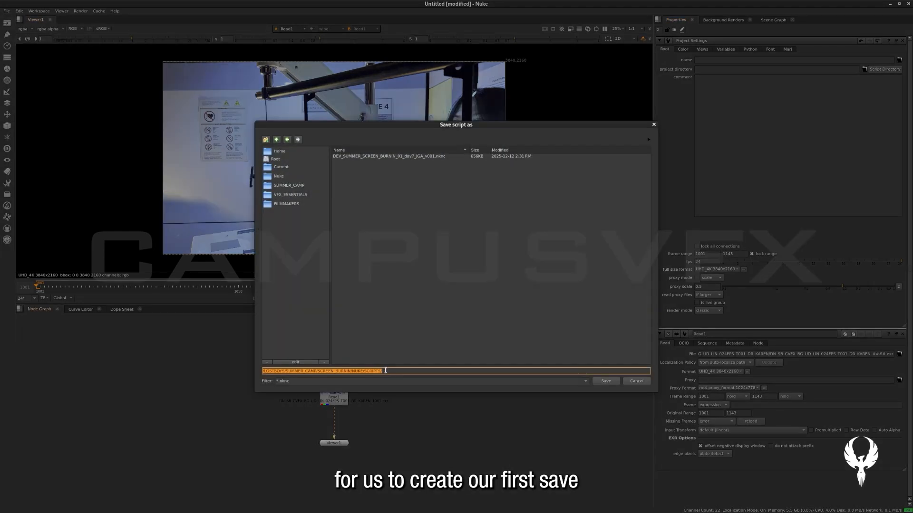
left_click(391, 371)
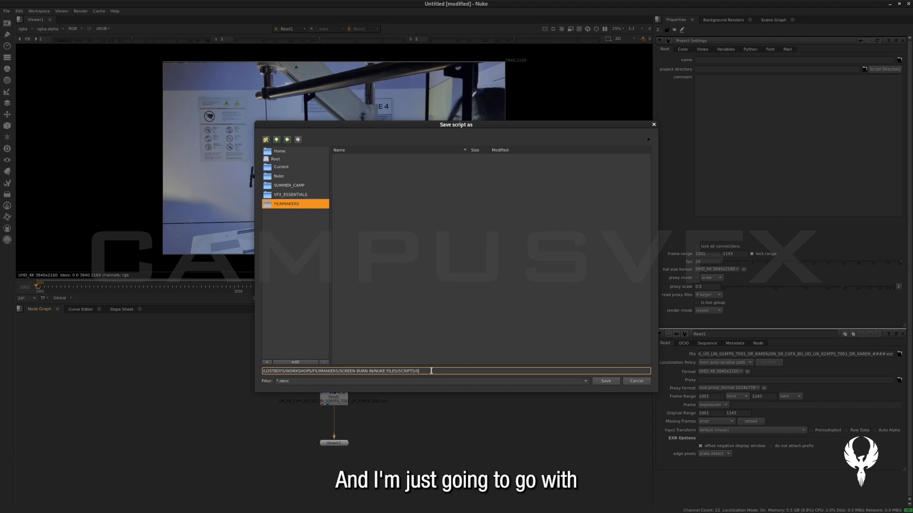
type("B_CVF")
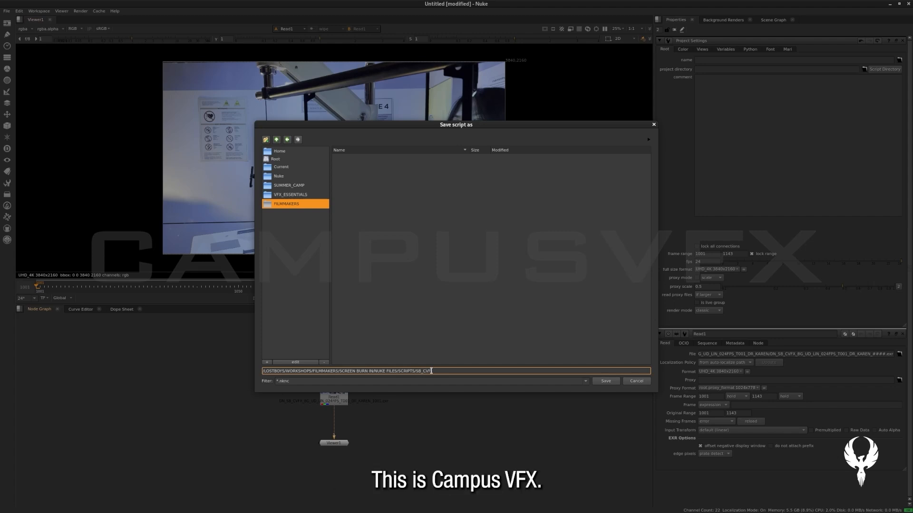
type("X_")
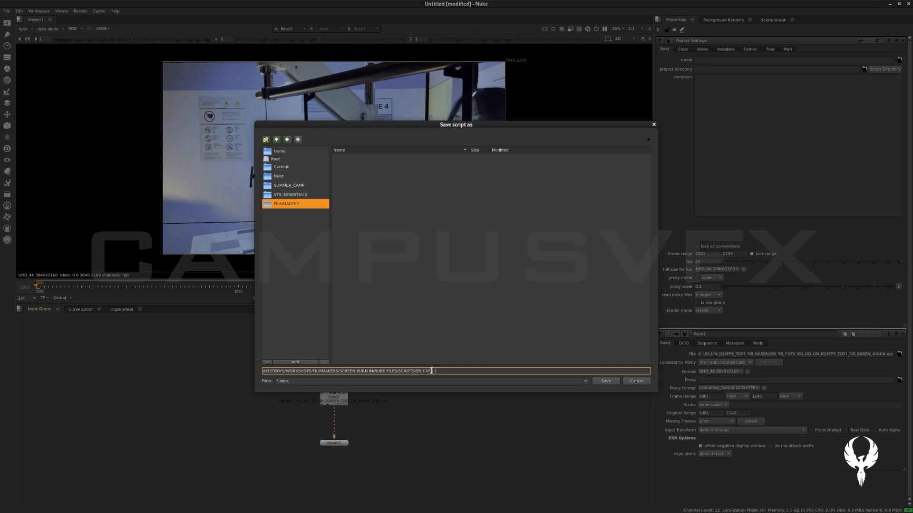
type("A")
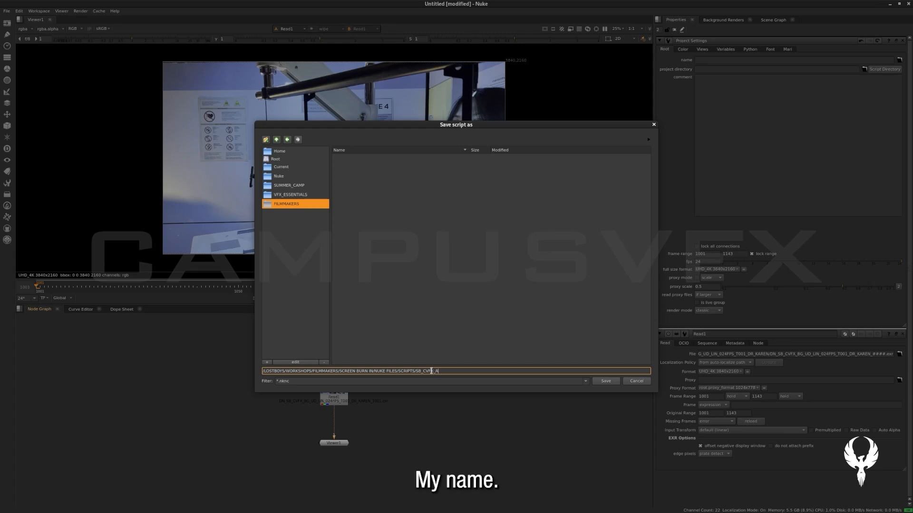
type("NDRES")
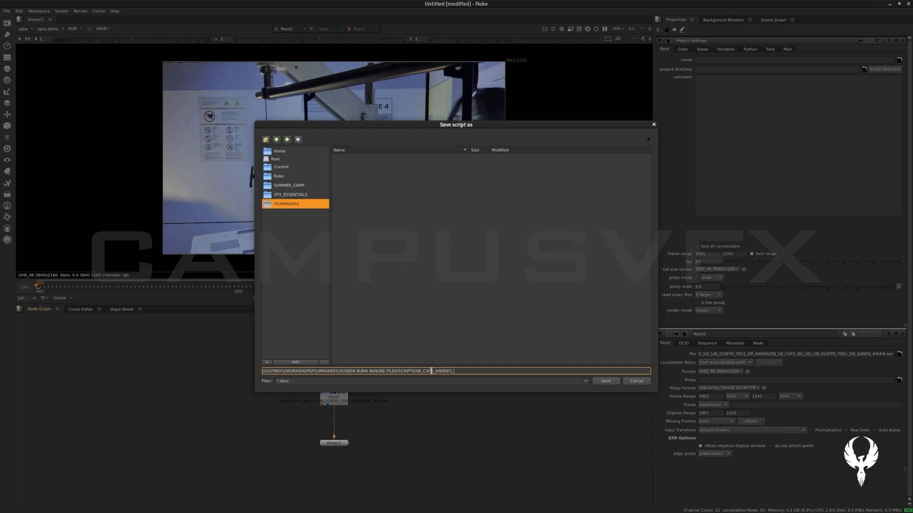
type("_v")
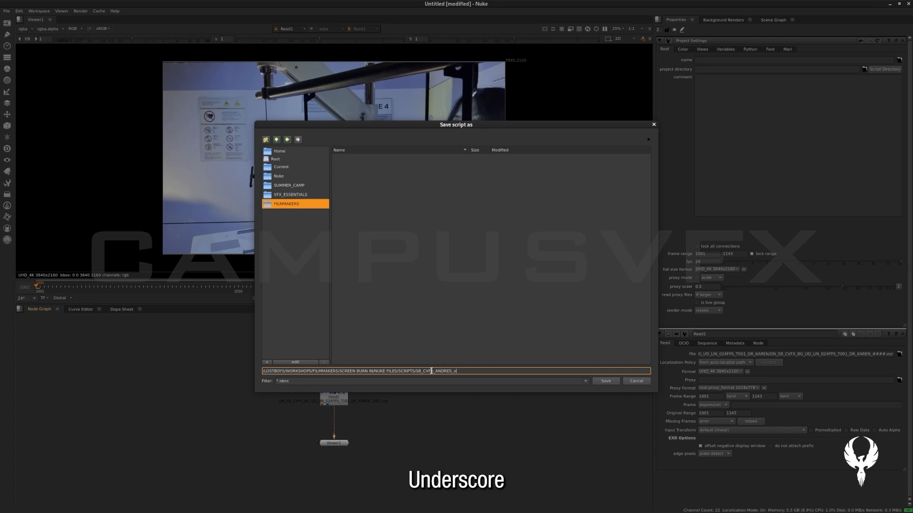
type("01")
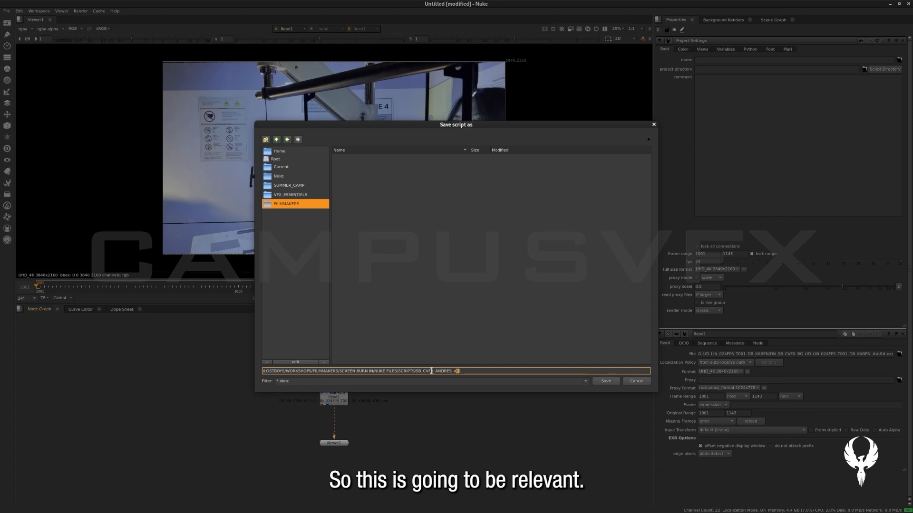
key("Left")
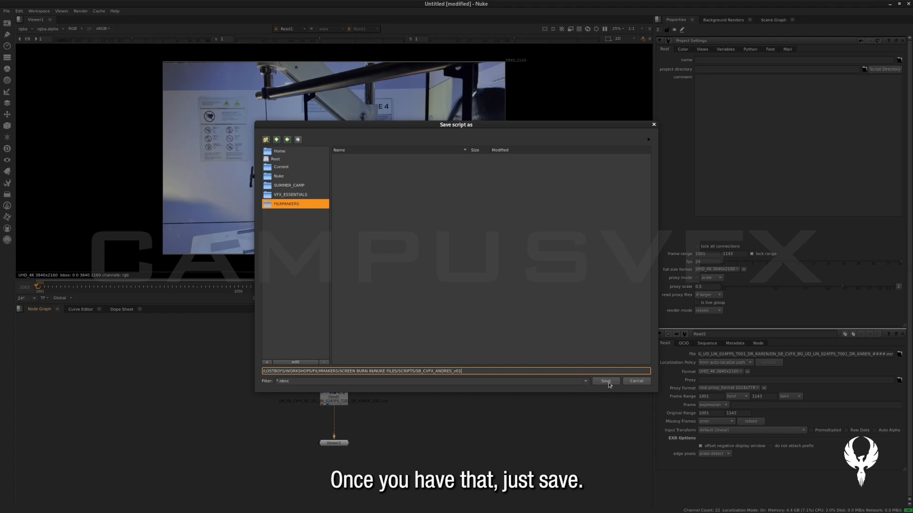
left_click(606, 382)
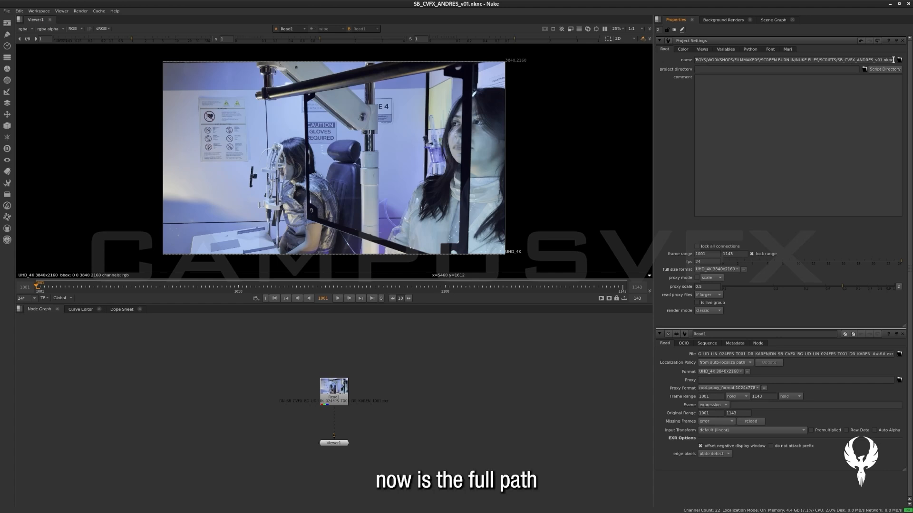
Check the script's full path, set the project directory to the script directory, and save the comp
left_click_drag(893, 60, 683, 58)
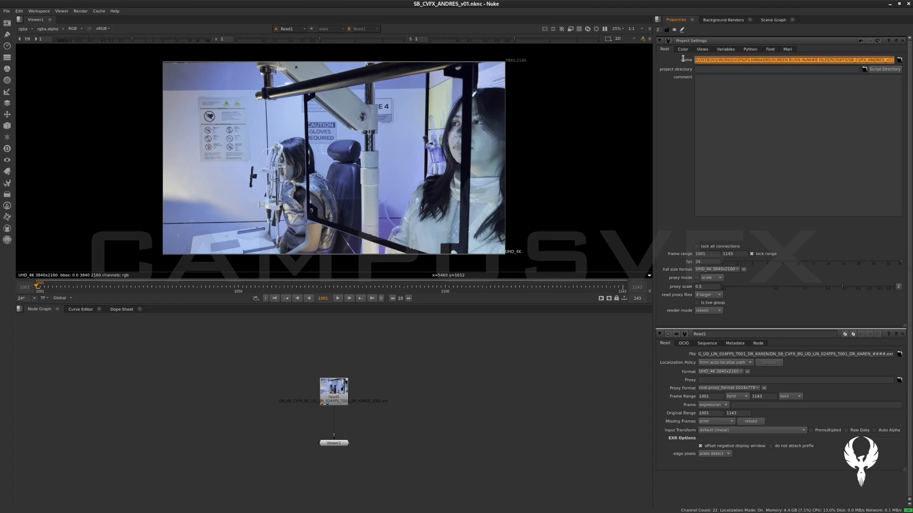
key("Right")
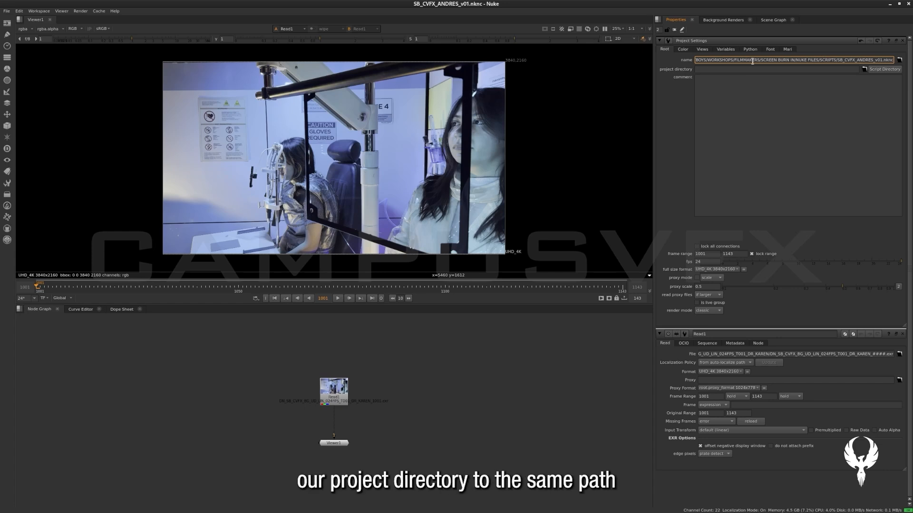
left_click(884, 70)
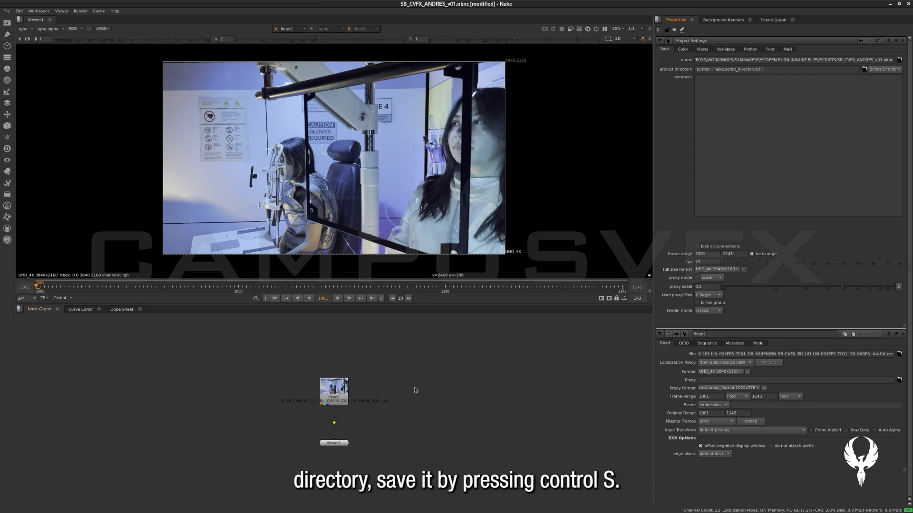
key("ctrl+s")
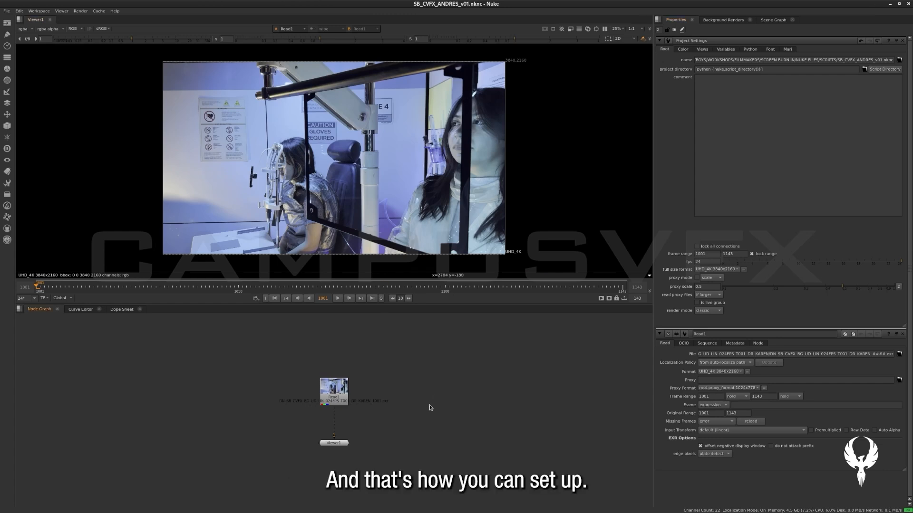